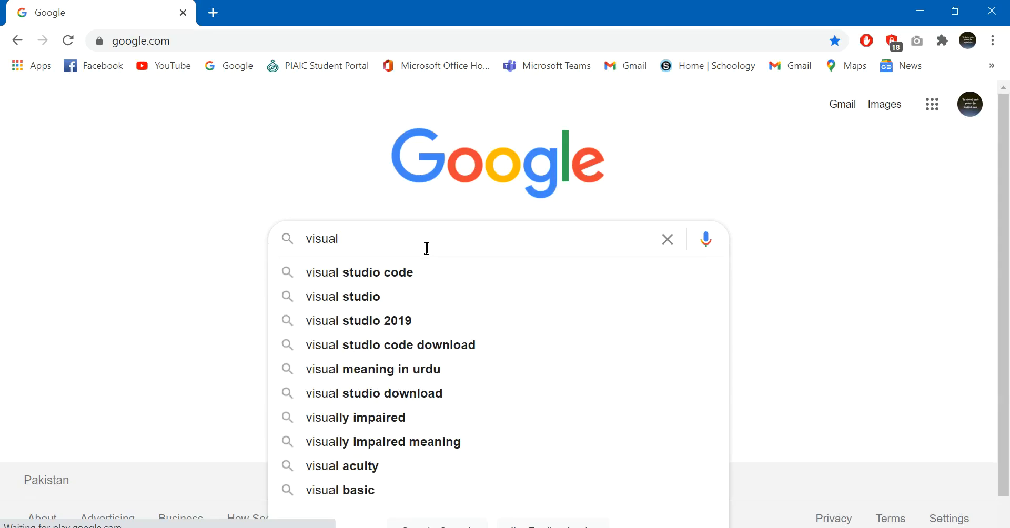
- Search Google for "visual studio installer 2019"
{"action": "type", "text": "io"}
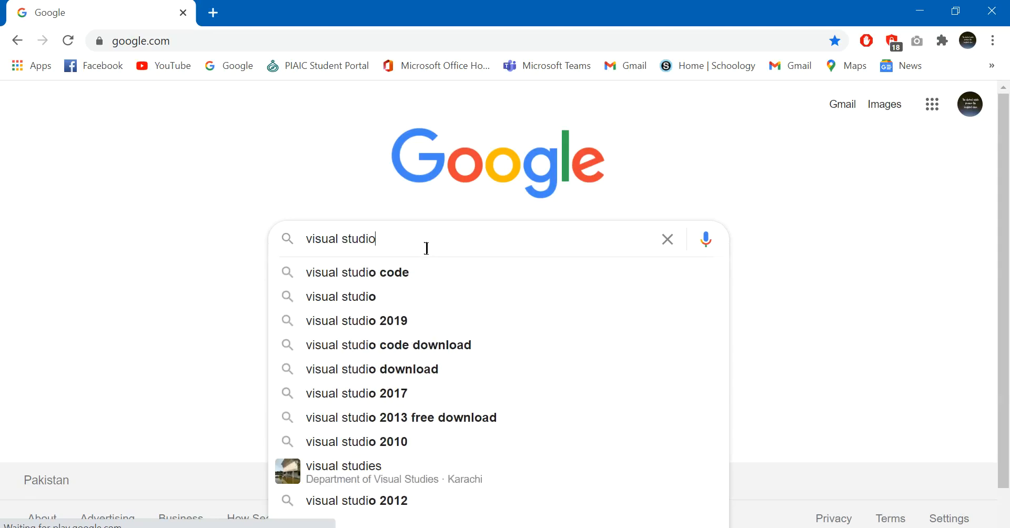
{"action": "type", "text": " installe"}
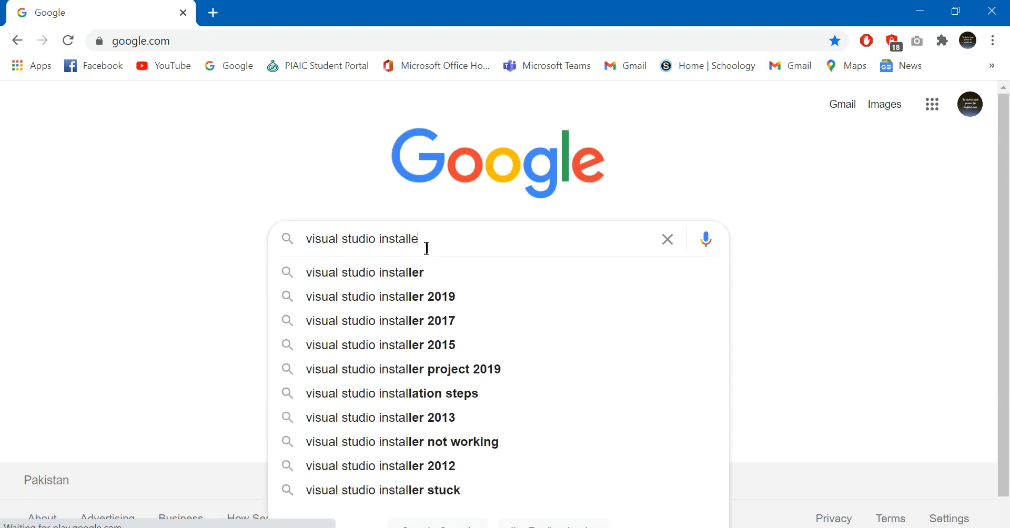
{"action": "type", "text": "r 2019"}
{"action": "key", "text": "Return"}
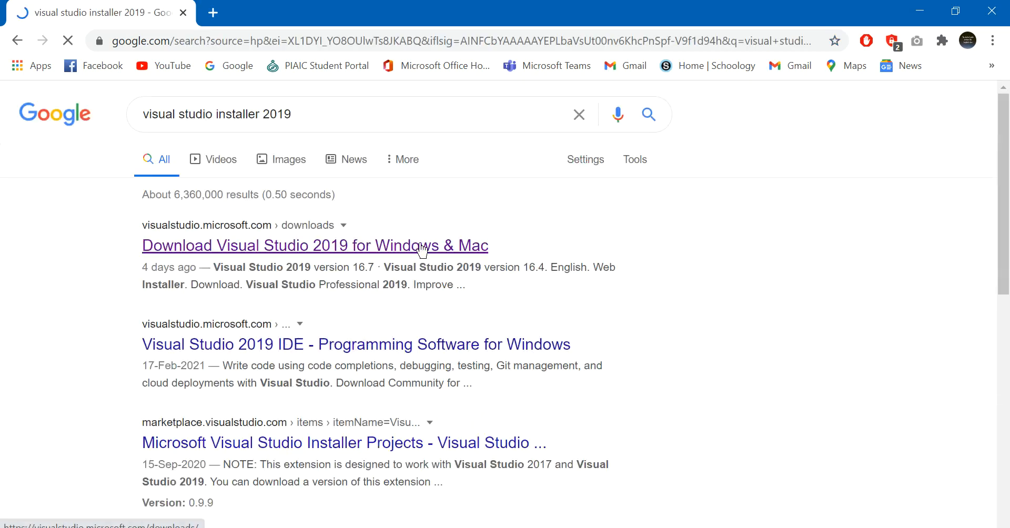
- Open the Visual Studio 2019 downloads page in a new tab and download the free Community edition
{"action": "right_click", "coordinate": [403, 250]}
{"action": "left_click", "coordinate": [415, 256]}
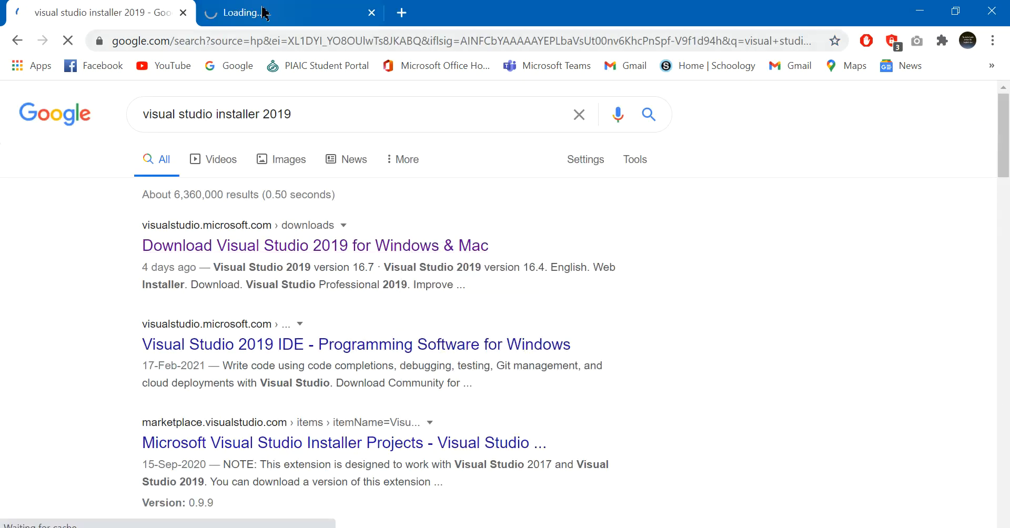
{"action": "left_click", "coordinate": [266, 12]}
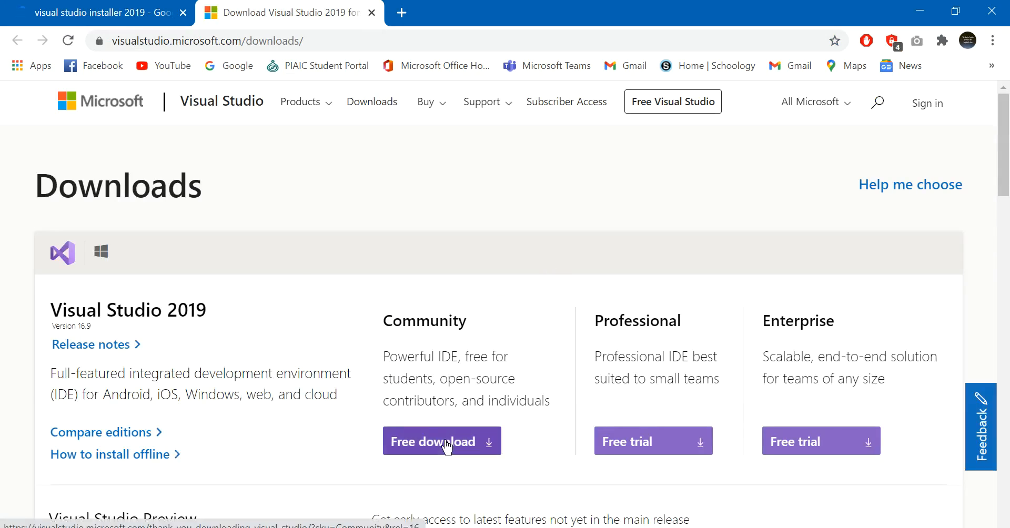
{"action": "left_click", "coordinate": [436, 443]}
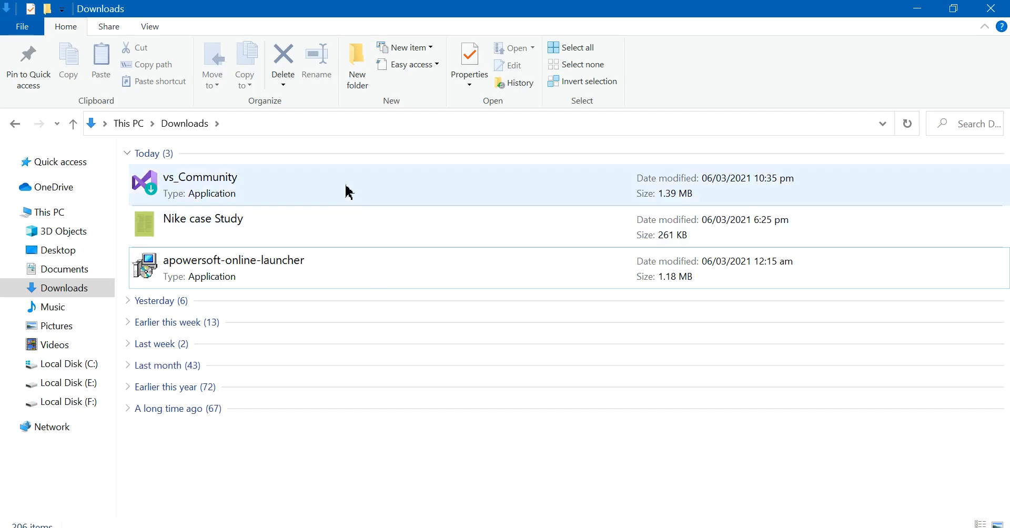
- Run the downloaded vs_Community application from the Downloads folder and continue into the Visual Studio Installer
{"action": "left_click", "coordinate": [348, 189]}
{"action": "double_click", "coordinate": [347, 190]}
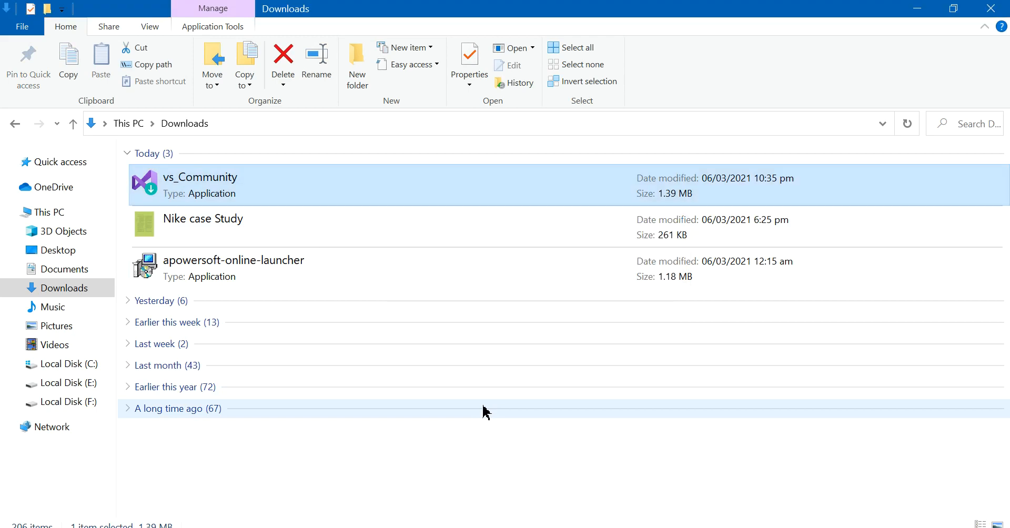
{"action": "left_click", "coordinate": [653, 362]}
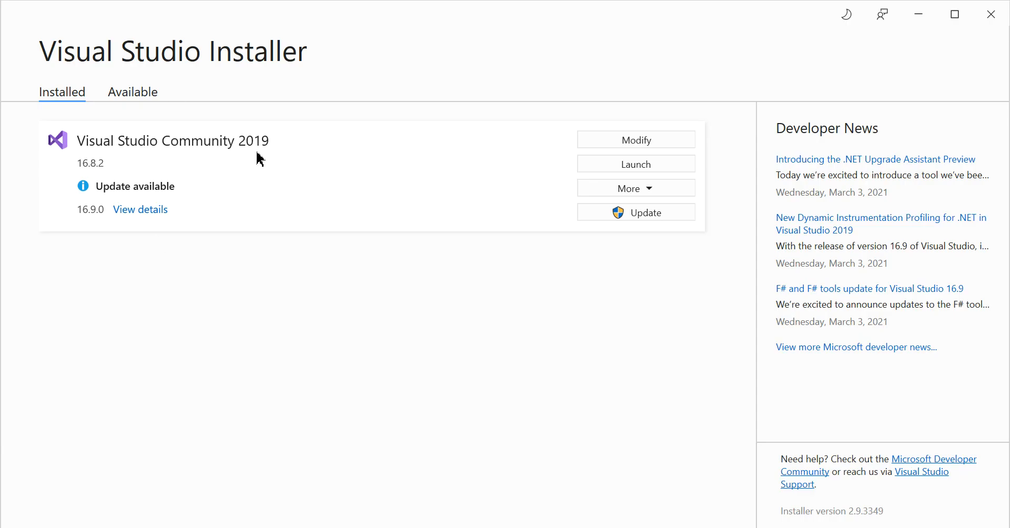
- Try to install Visual Studio Enterprise 2019 with the Game development with Unity workload
{"action": "left_click", "coordinate": [136, 104]}
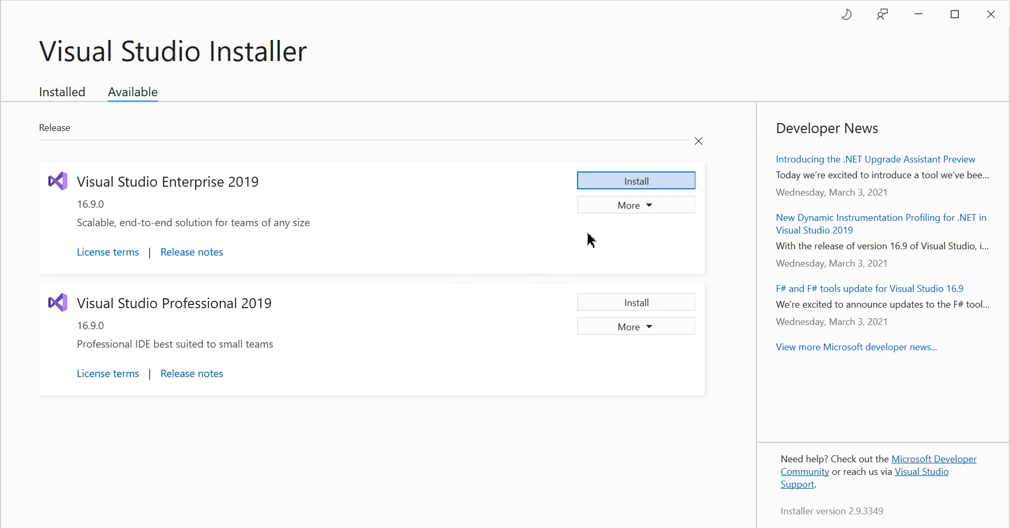
{"action": "left_click", "coordinate": [635, 184]}
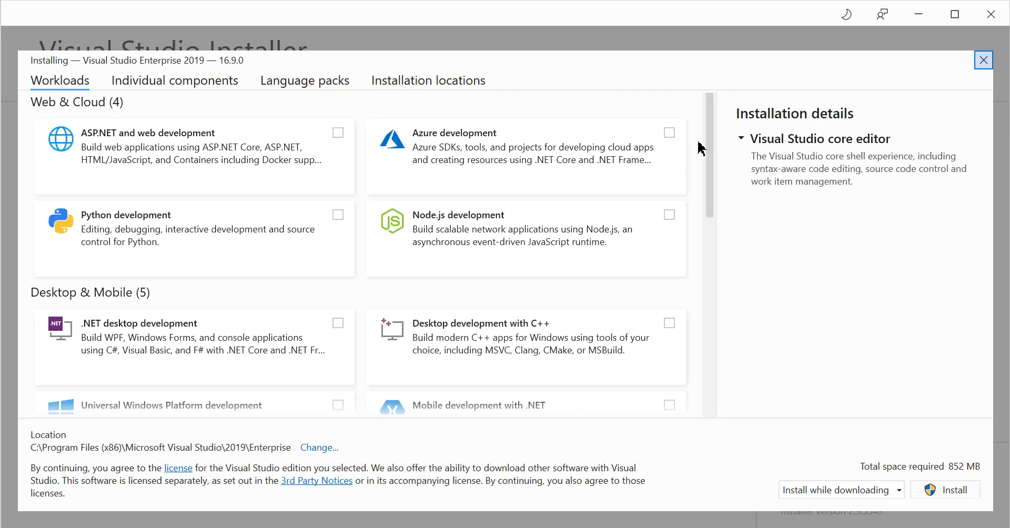
{"action": "left_click_drag", "start_coordinate": [711, 156], "coordinate": [717, 259]}
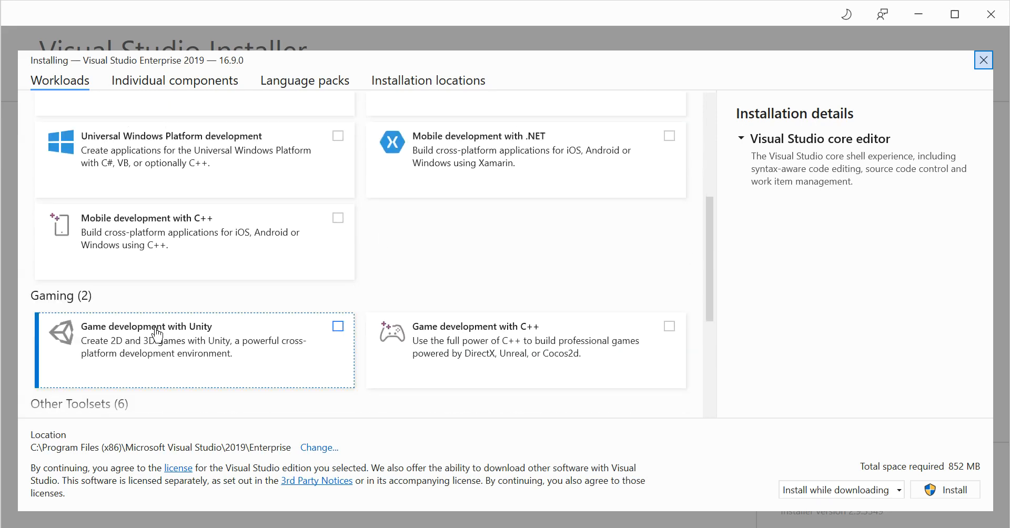
{"action": "left_click", "coordinate": [337, 329]}
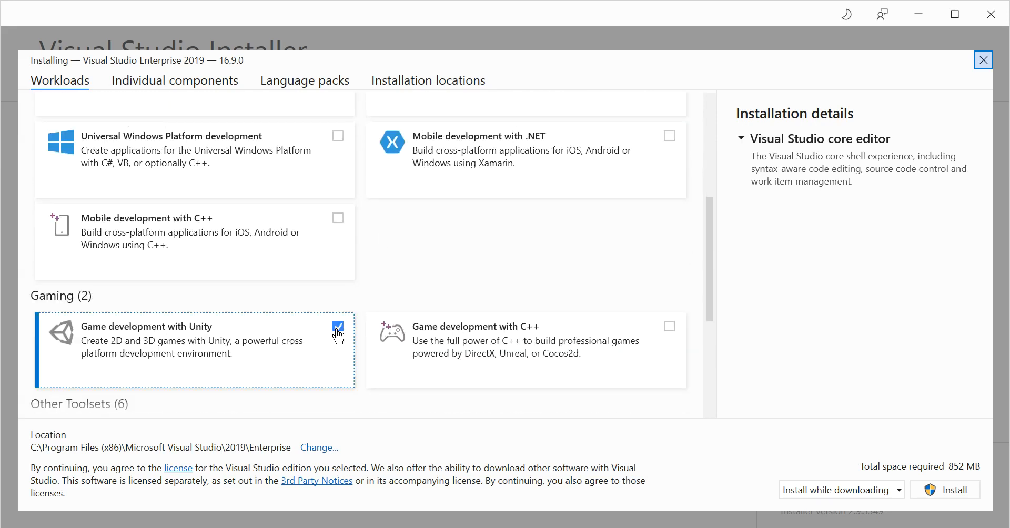
{"action": "left_click", "coordinate": [954, 490]}
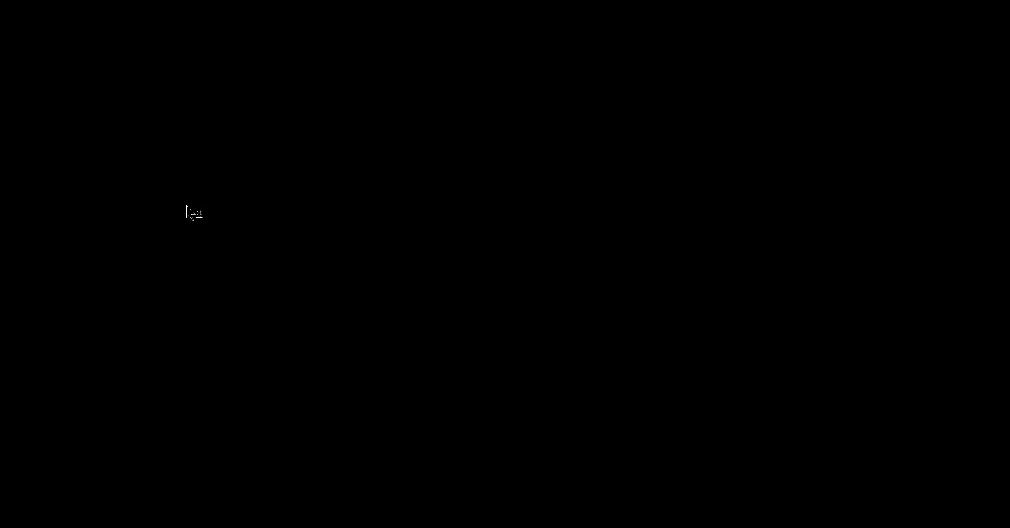
{"action": "left_click", "coordinate": [420, 385]}
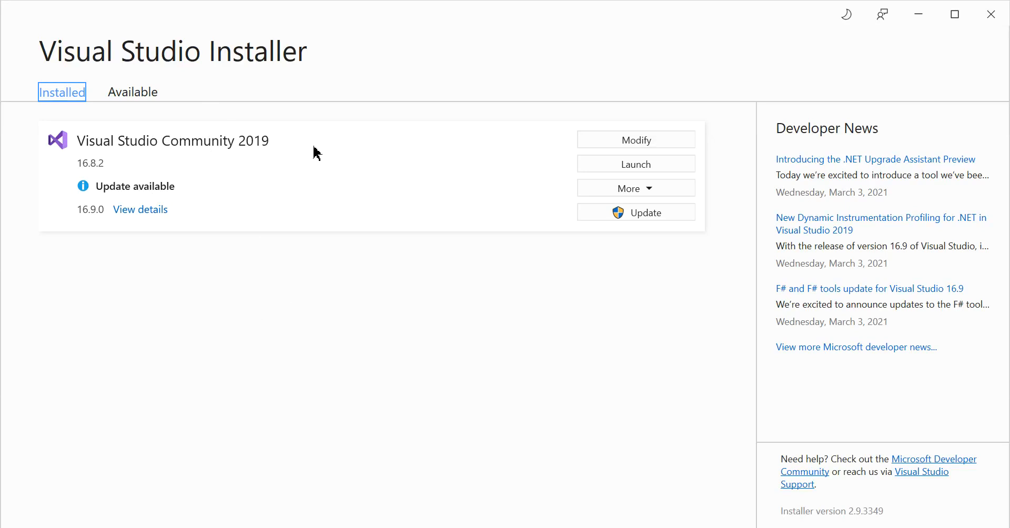
- Check the available Visual Studio editions, and return to the list of installed ones
{"action": "left_click", "coordinate": [147, 92]}
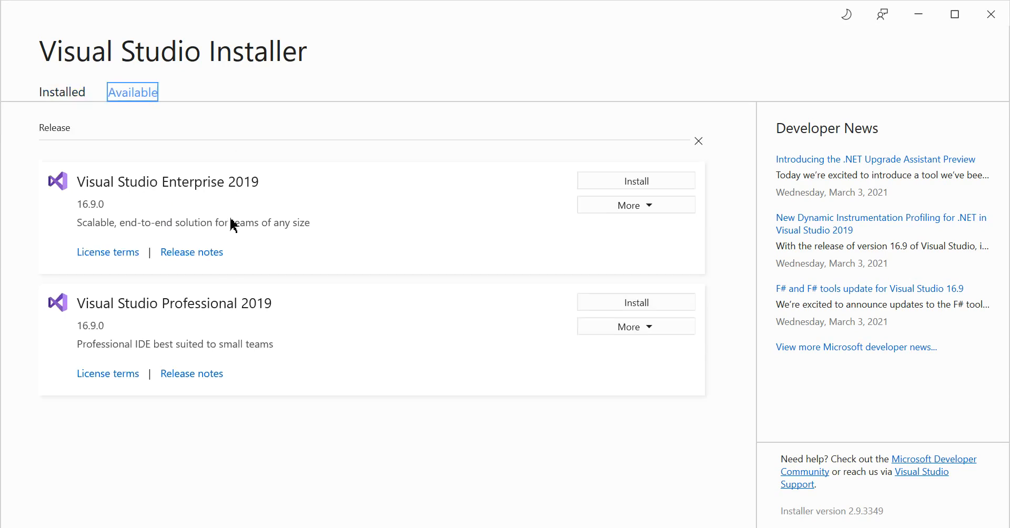
{"action": "left_click", "coordinate": [74, 93]}
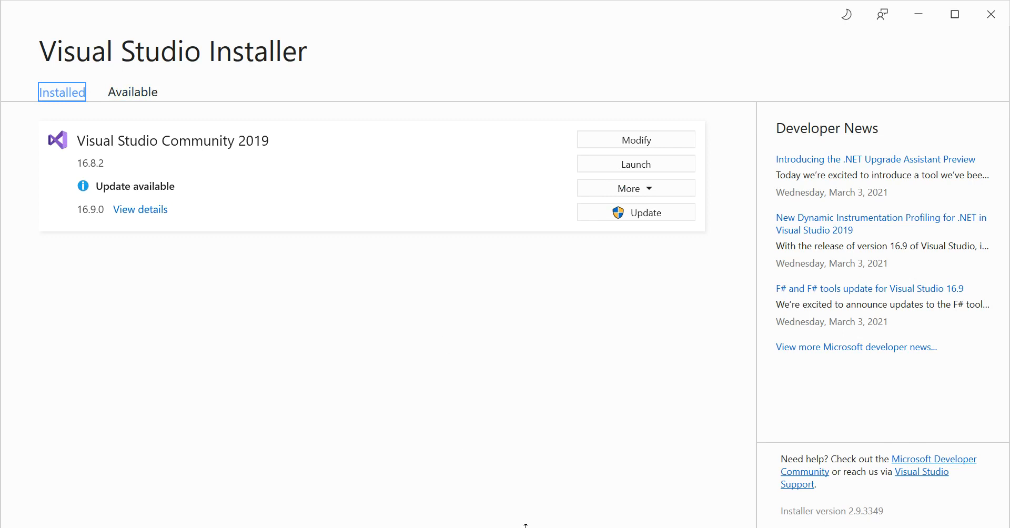
- Switch to the Unity editor and create a C# script named NewScript in the Assets folder
{"action": "key", "text": "alt+Tab"}
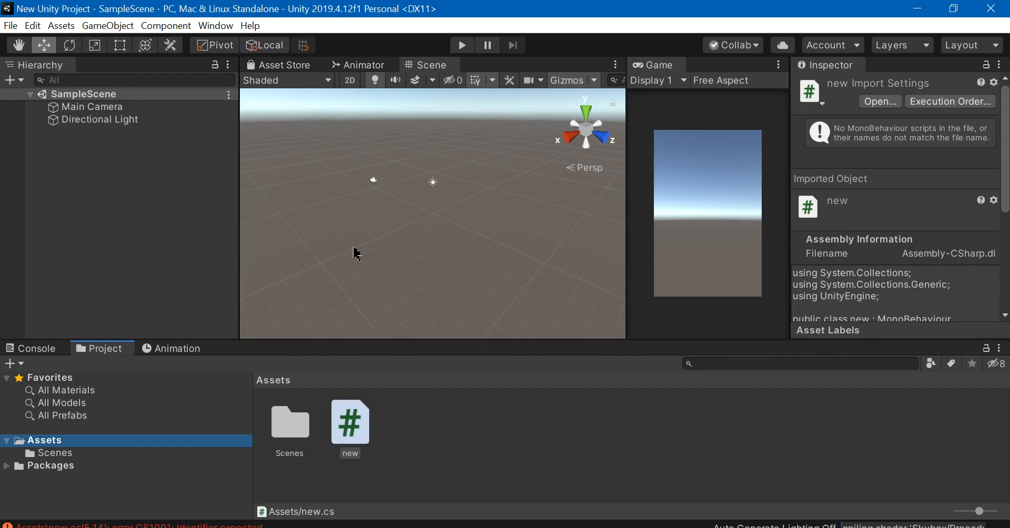
{"action": "left_click_drag", "start_coordinate": [359, 420], "coordinate": [391, 429]}
{"action": "right_click", "coordinate": [390, 429]}
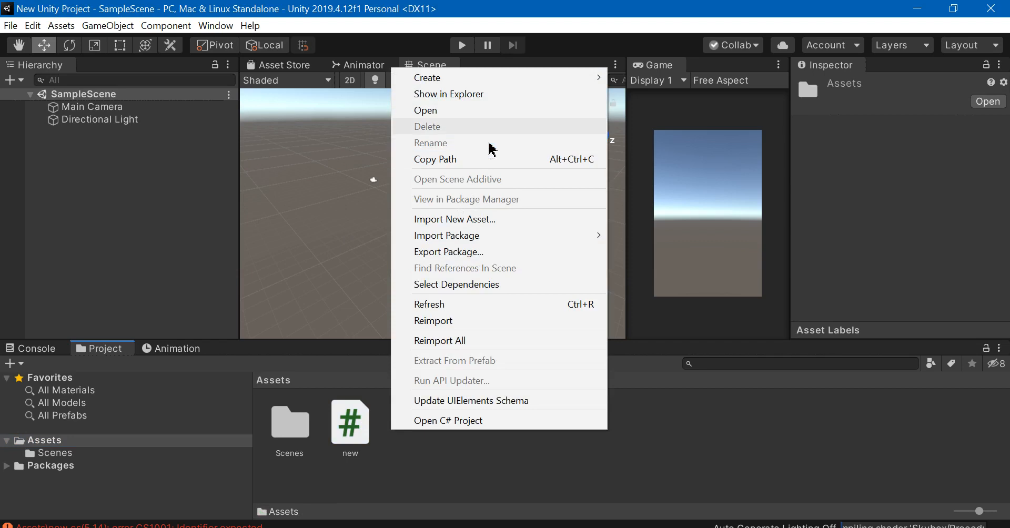
{"action": "mouse_move", "coordinate": [493, 79]}
{"action": "left_click", "coordinate": [639, 34]}
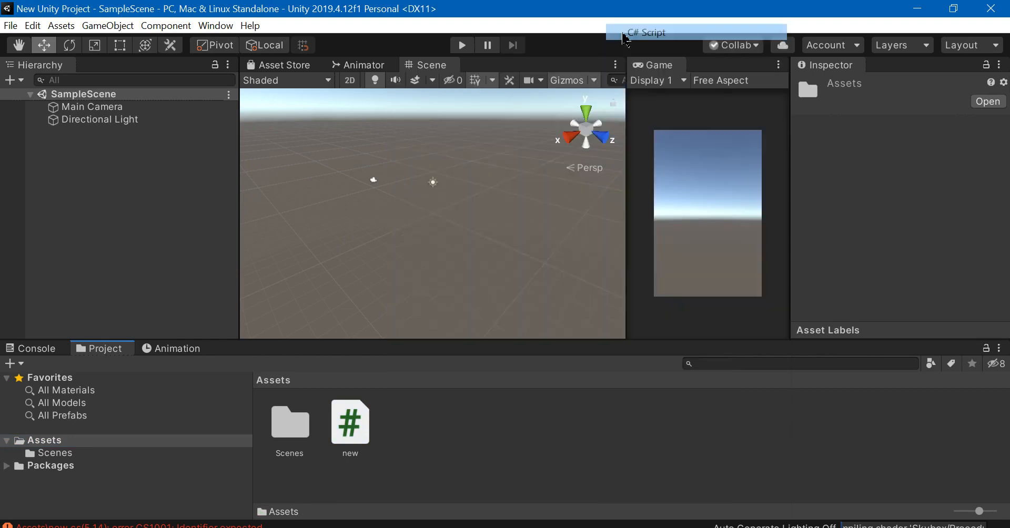
{"action": "type", "text": "Ne"}
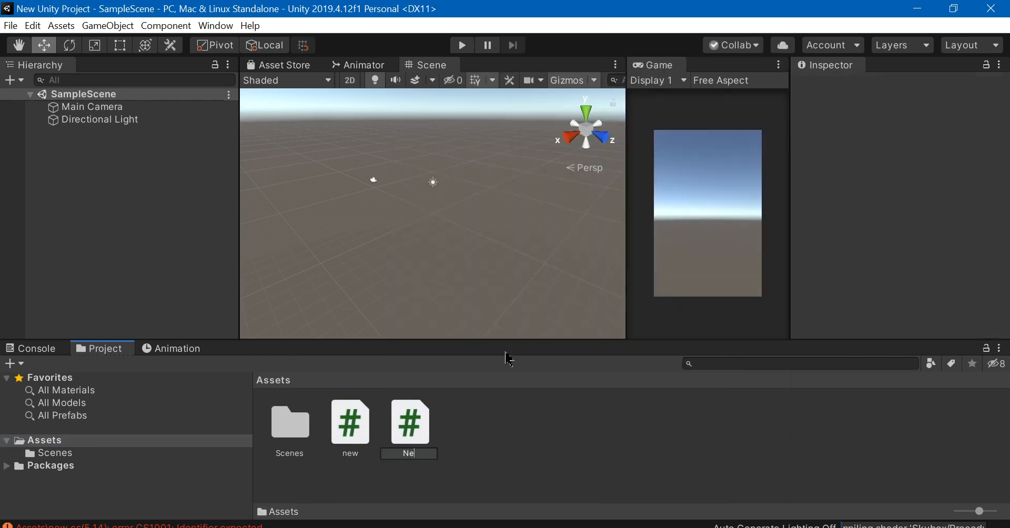
{"action": "type", "text": "wScript"}
{"action": "key", "text": "Return"}
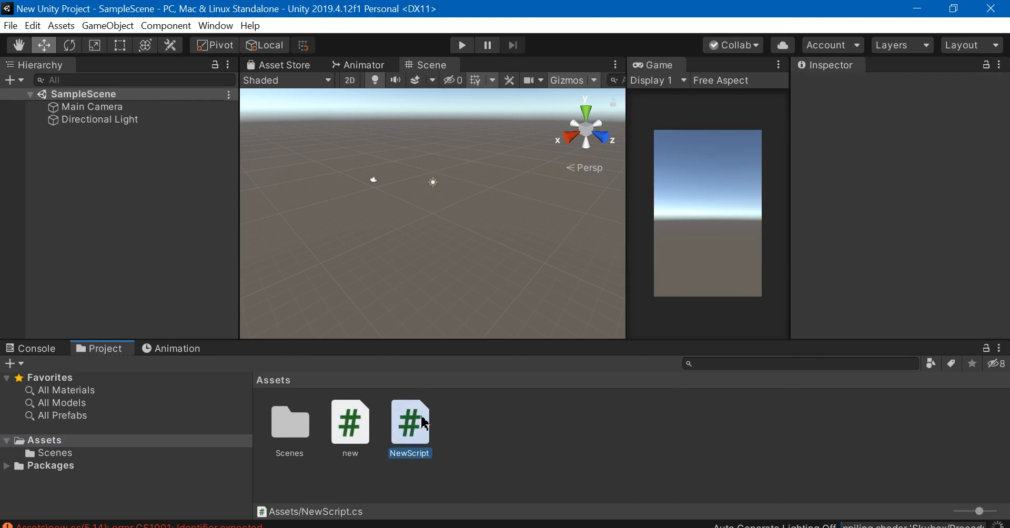
- Open NewScript in Visual Studio and highlight its class declaration line
{"action": "left_click_drag", "start_coordinate": [425, 423], "coordinate": [488, 438]}
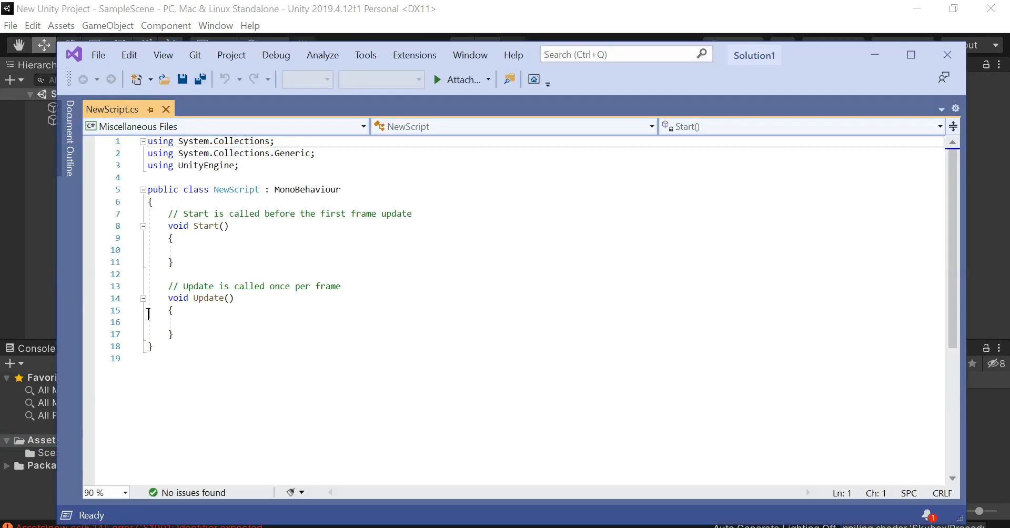
{"action": "left_click_drag", "start_coordinate": [148, 189], "coordinate": [164, 189]}
{"action": "left_click_drag", "start_coordinate": [326, 189], "coordinate": [326, 190]}
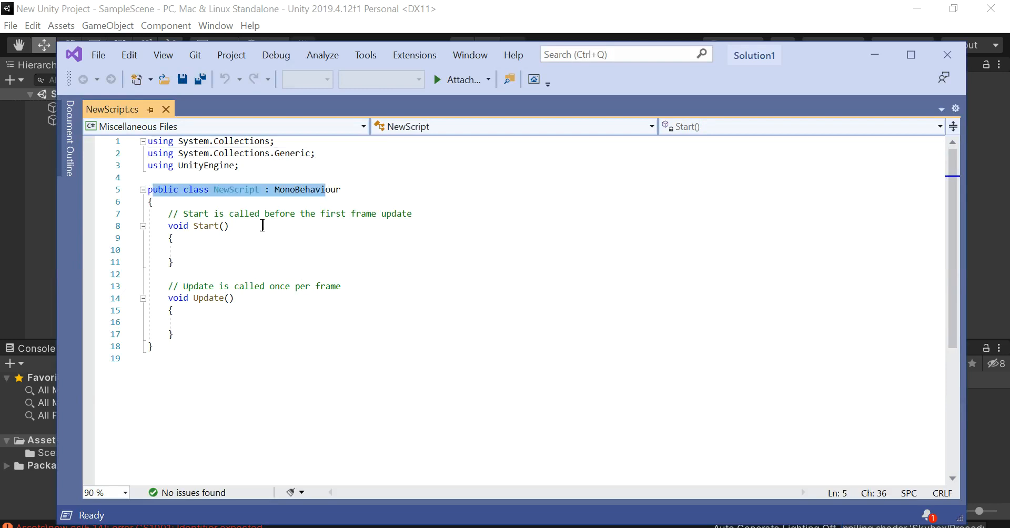
{"action": "left_click_drag", "start_coordinate": [315, 189], "coordinate": [344, 315]}
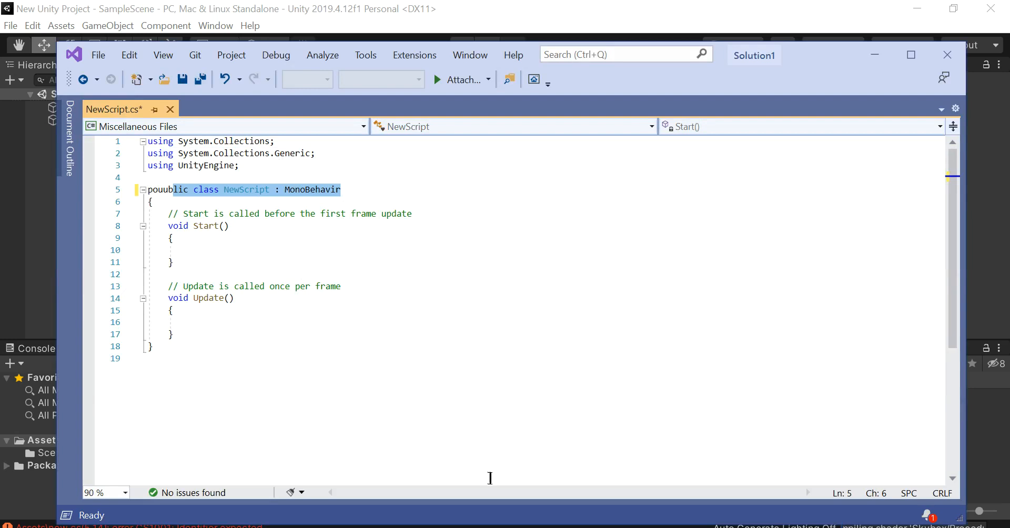
- Switch to Unity Hub and review the modules offered when adding Unity 2019.4.21f1 (LTS), and close the dialog without installing
{"action": "left_click", "coordinate": [468, 527]}
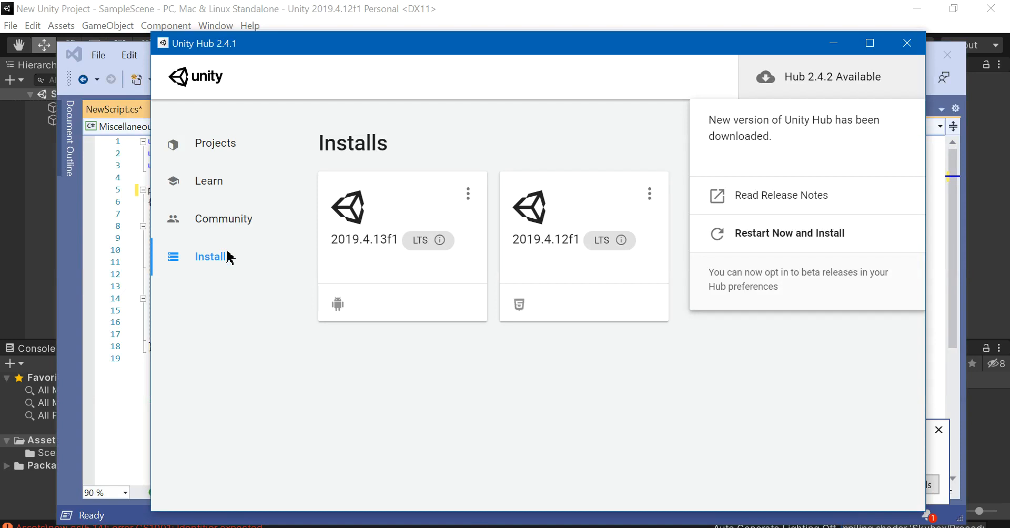
{"action": "left_click", "coordinate": [291, 392]}
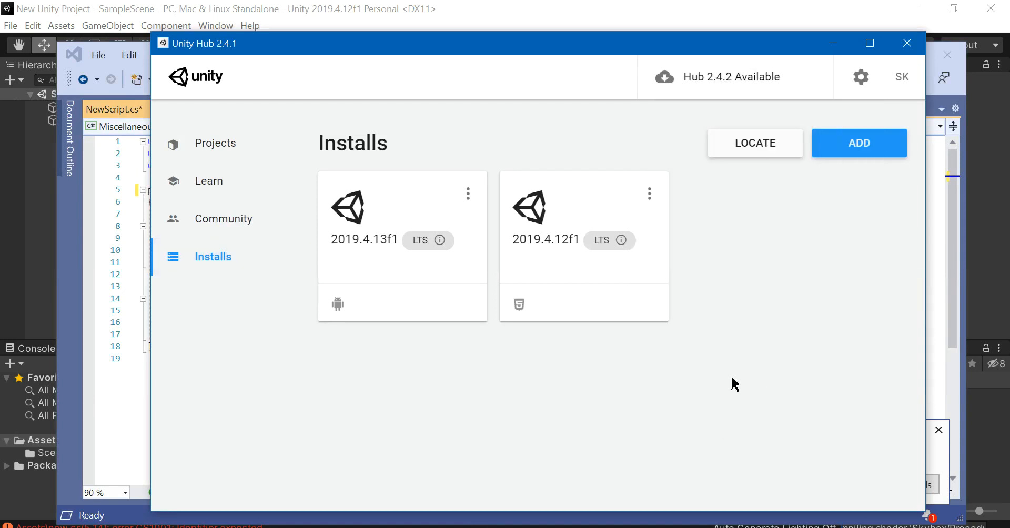
{"action": "left_click", "coordinate": [851, 146]}
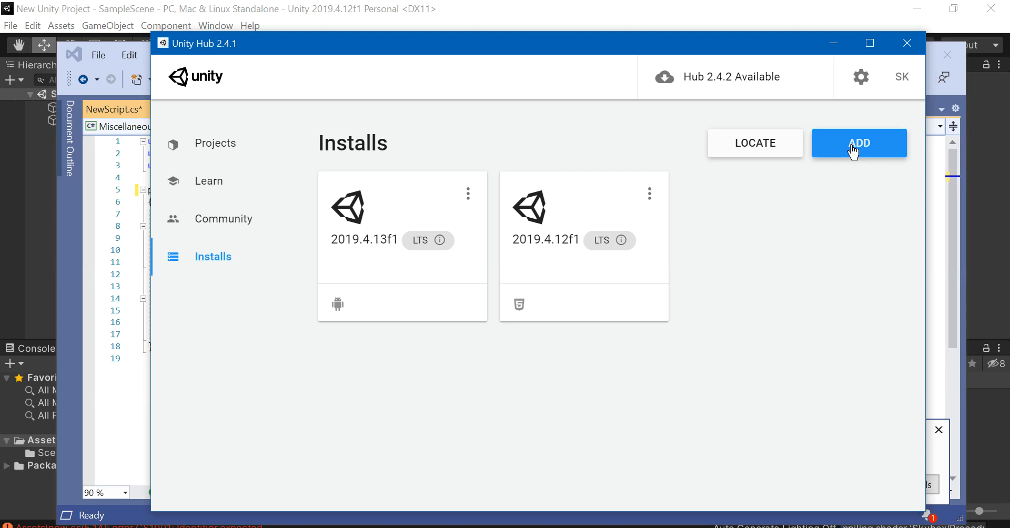
{"action": "left_click", "coordinate": [853, 149]}
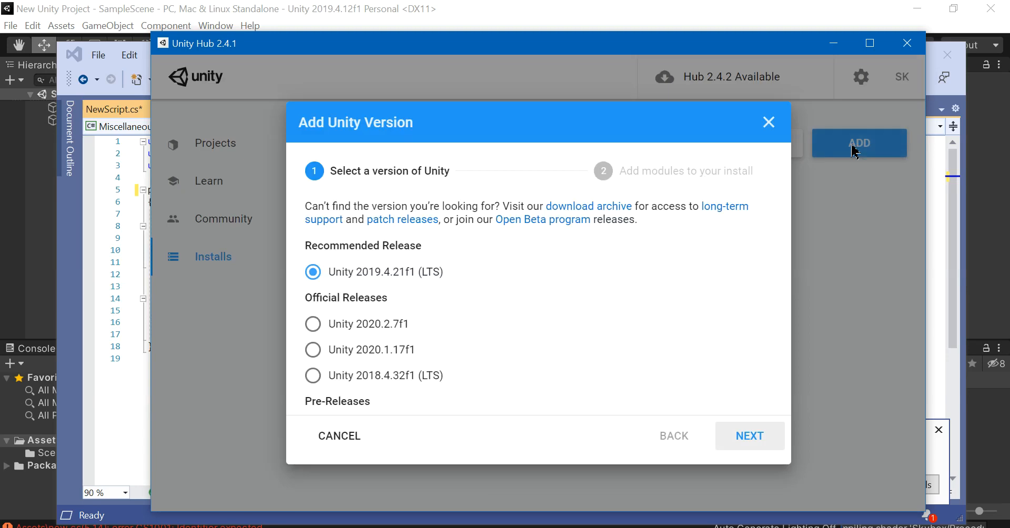
{"action": "left_click", "coordinate": [747, 438]}
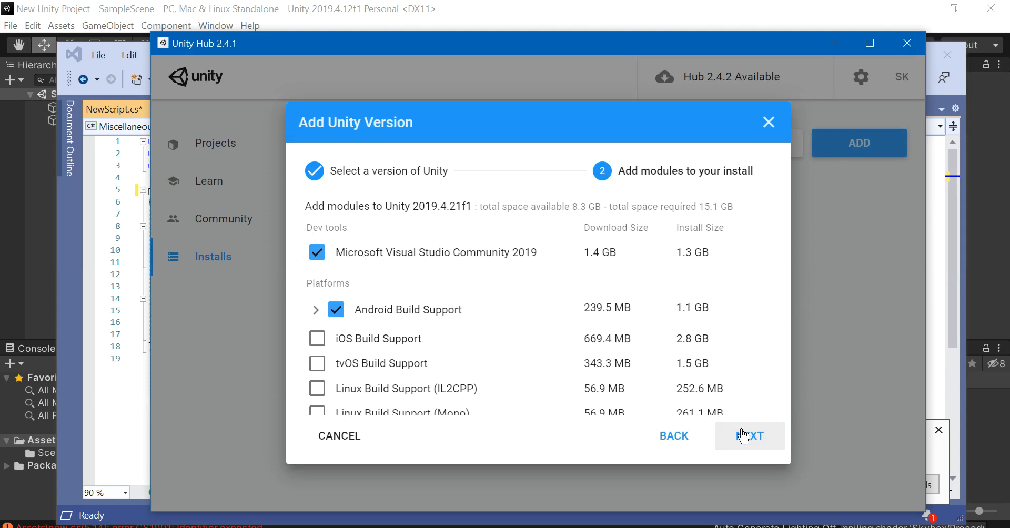
{"action": "left_click", "coordinate": [771, 123]}
- Check the options of the Unity 2019.4.13f1 install
{"action": "left_click", "coordinate": [469, 195]}
{"action": "left_click", "coordinate": [364, 311]}
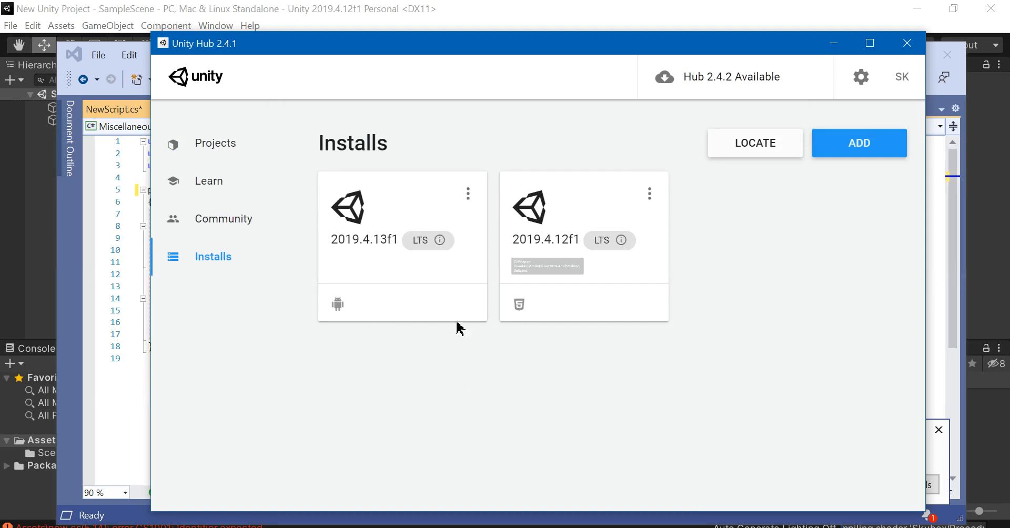